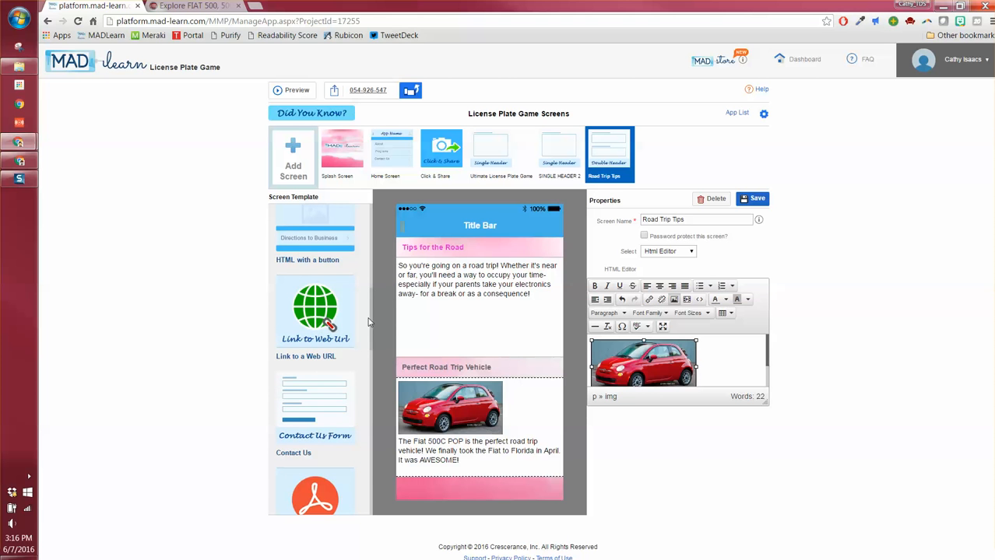
Step: Enlarge the HTML editor and open the link settings for the red car image
left_click_drag(370, 323, 383, 208)
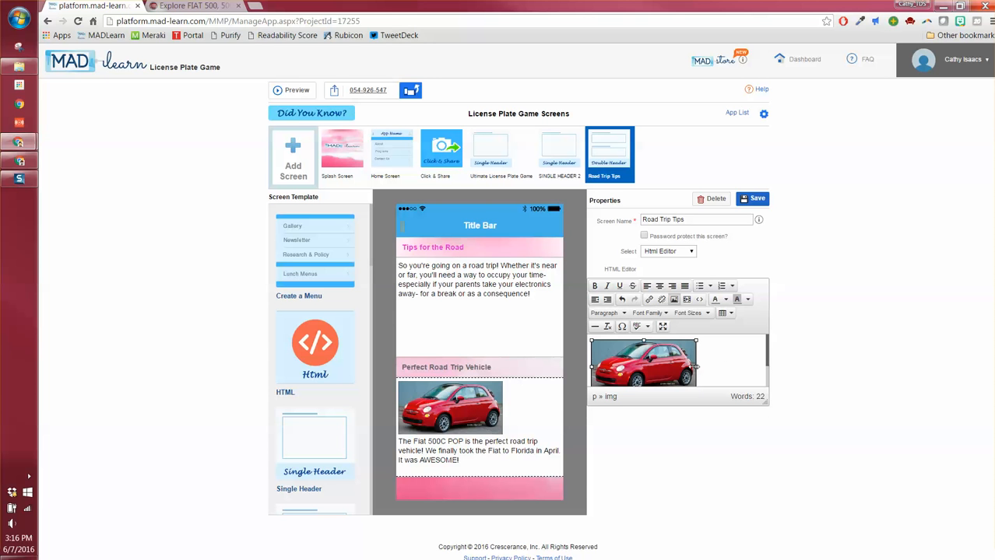
left_click_drag(767, 403, 767, 515)
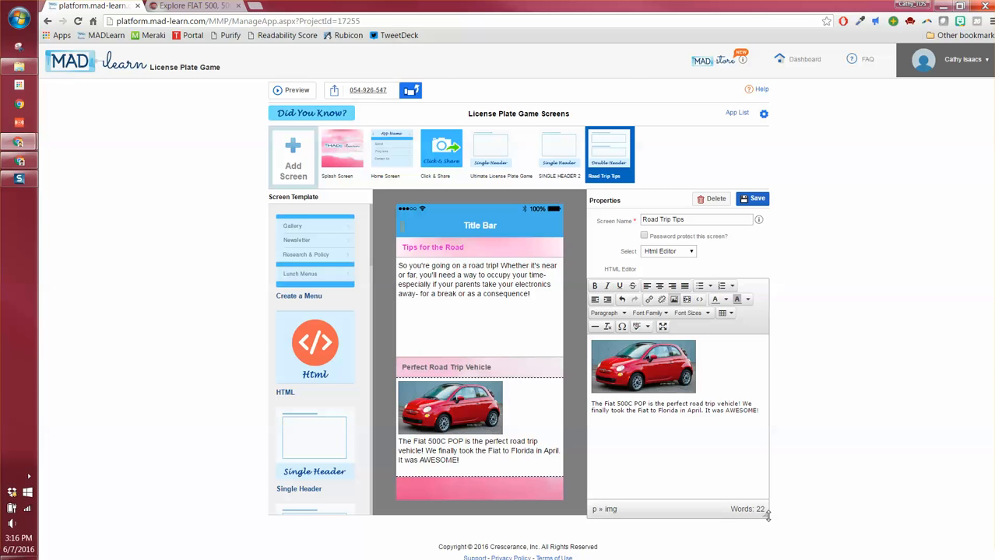
left_click(652, 380)
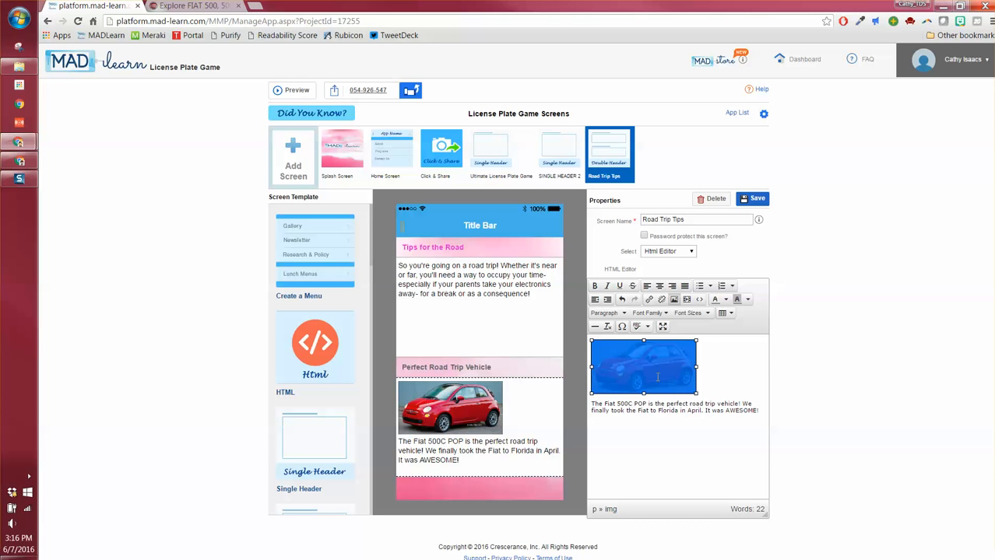
left_click(649, 301)
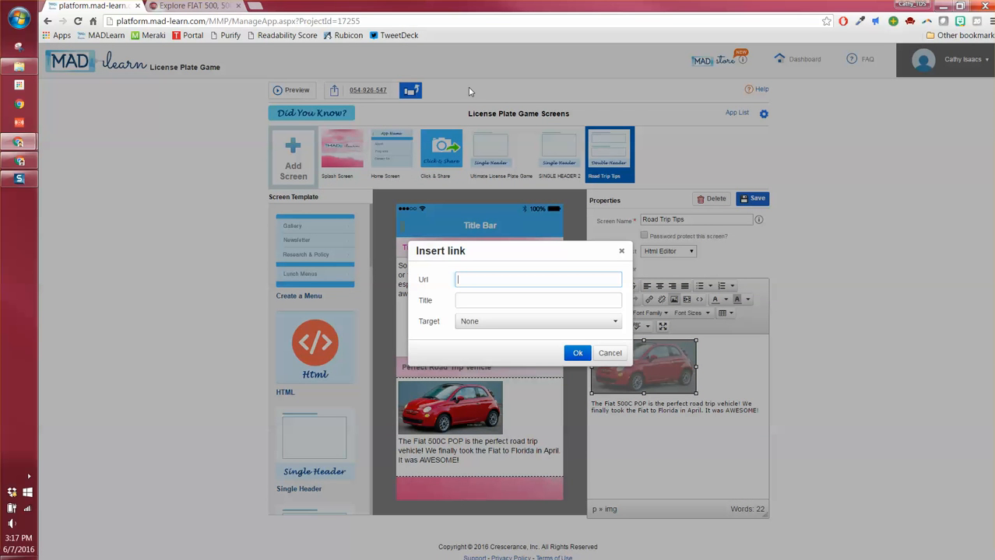
Step: Switch to the Fiat website, dismiss the survey, and copy the home page's full address for the app editor
left_click(197, 6)
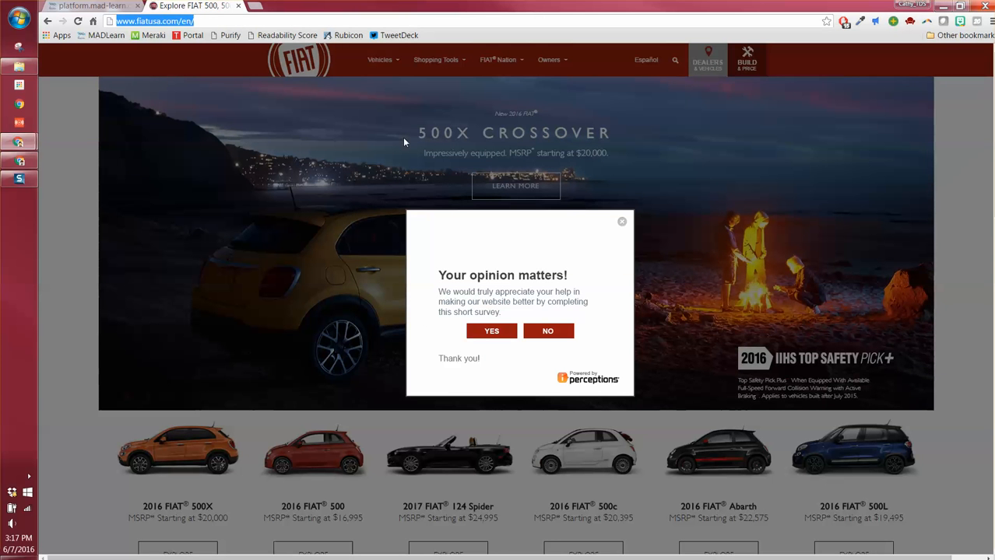
left_click(621, 222)
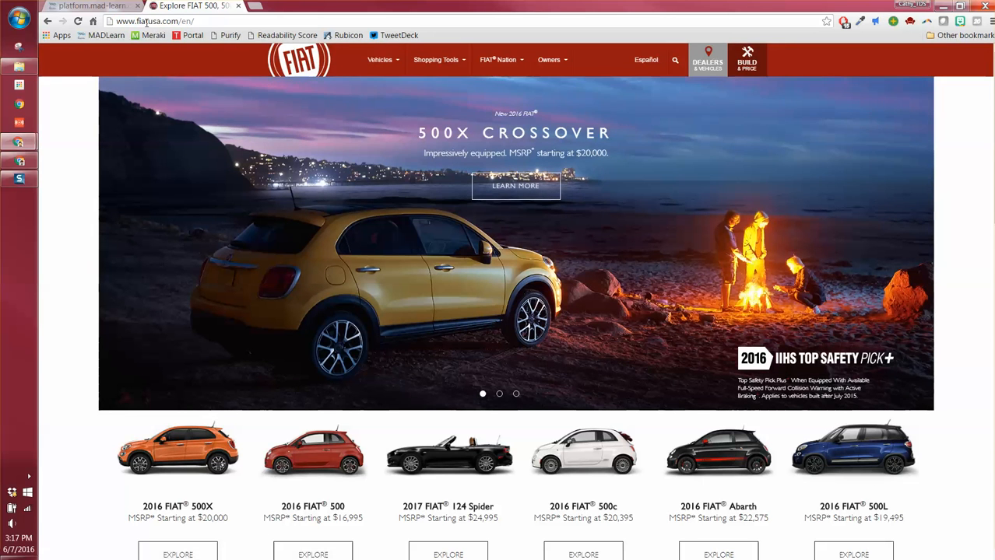
left_click(144, 23)
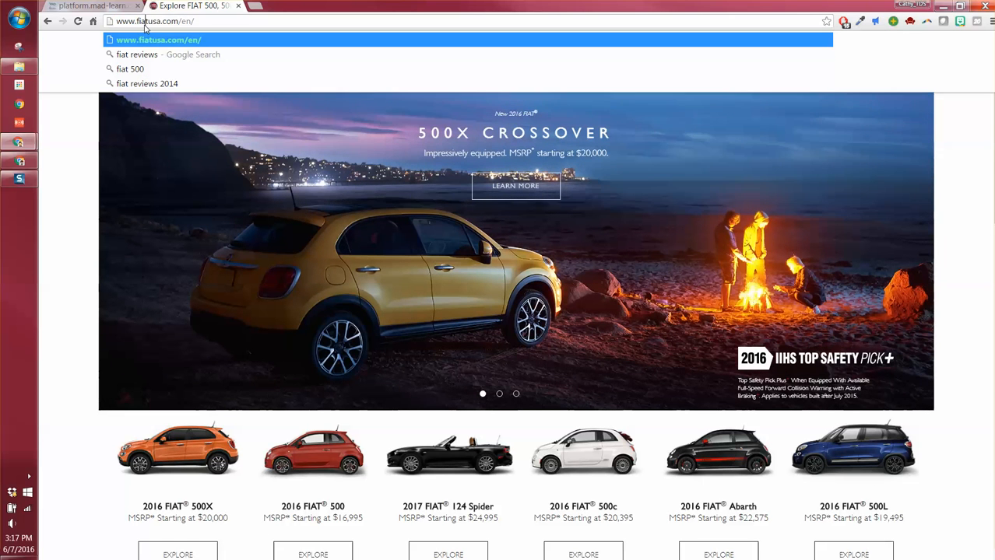
left_click(221, 21)
left_click_drag(220, 21, 112, 22)
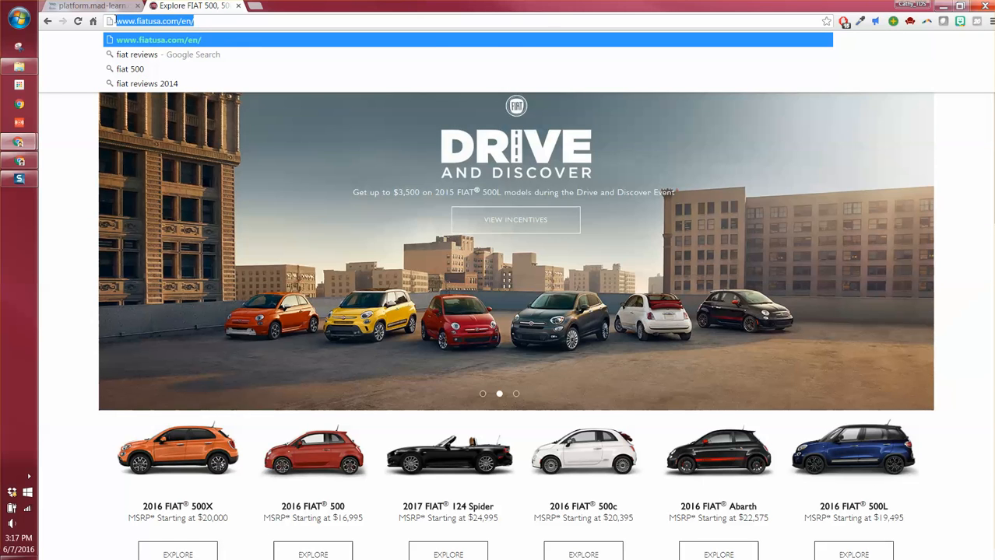
right_click(131, 25)
left_click(152, 66)
left_click(113, 6)
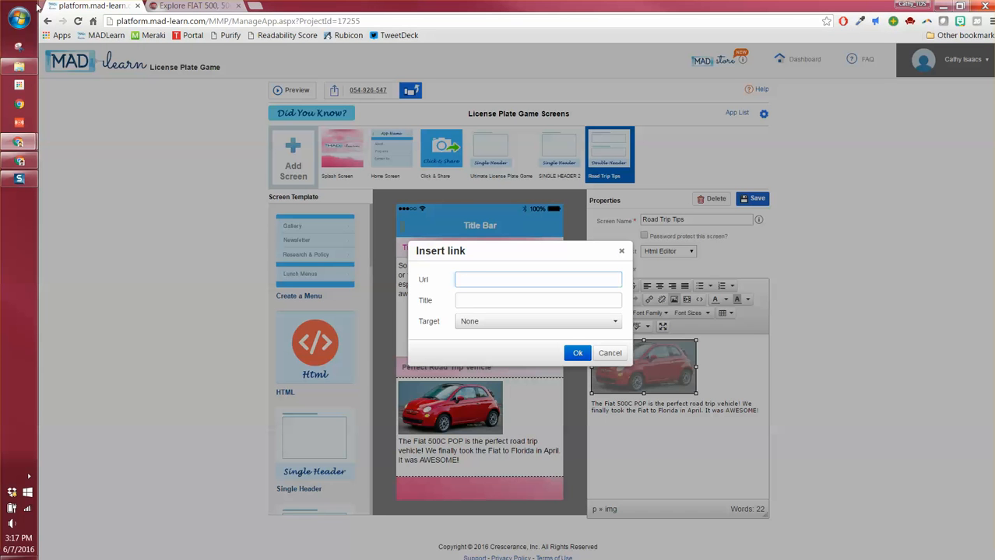
right_click(476, 282)
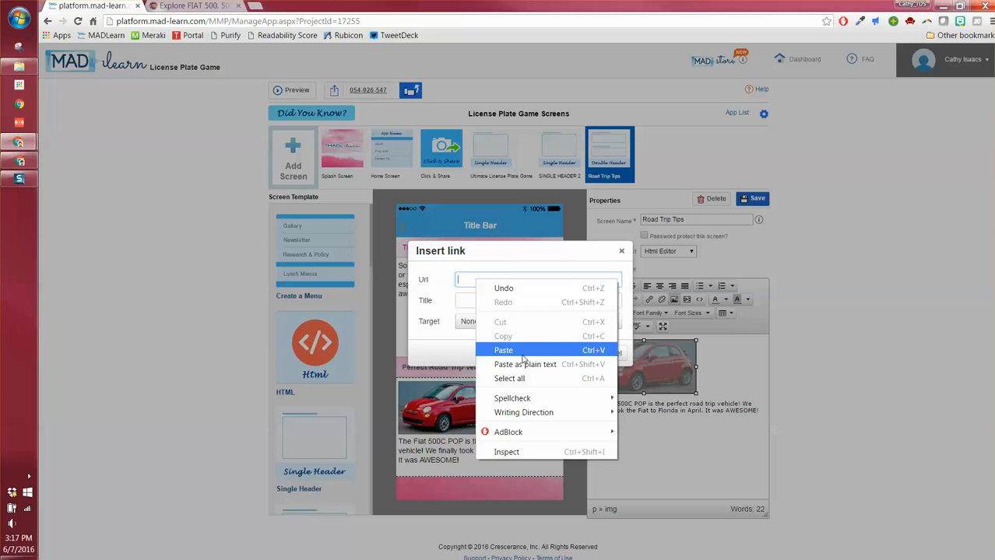
left_click(520, 350)
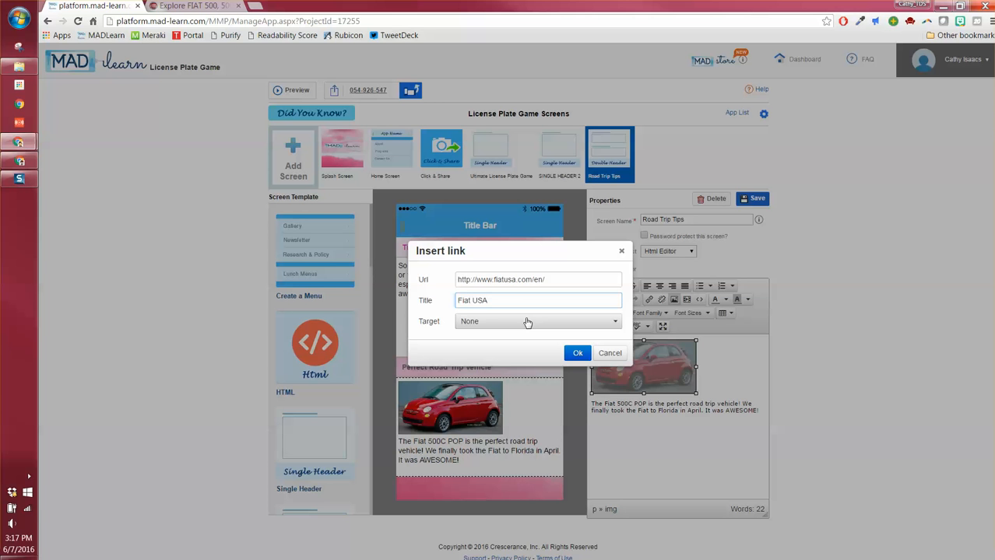
left_click(617, 325)
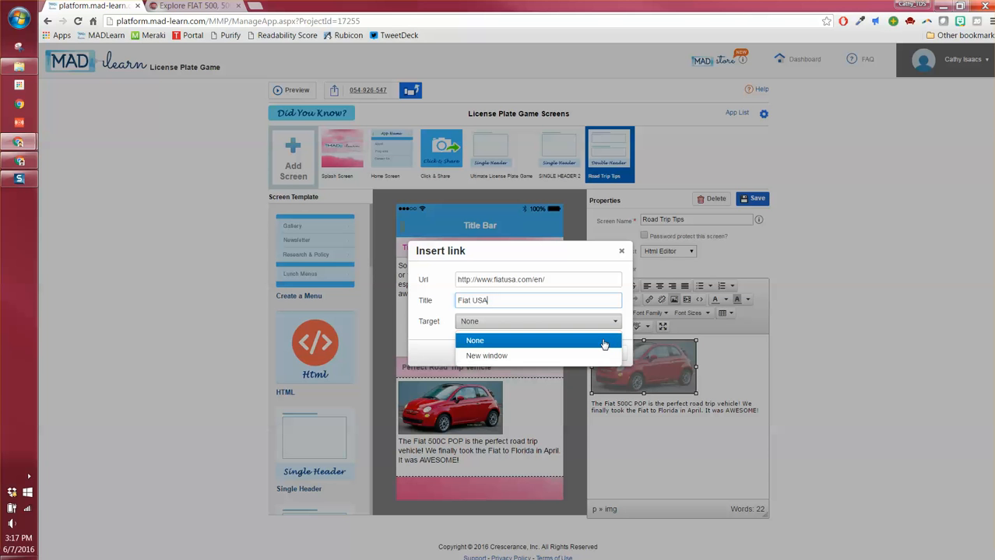
left_click(604, 344)
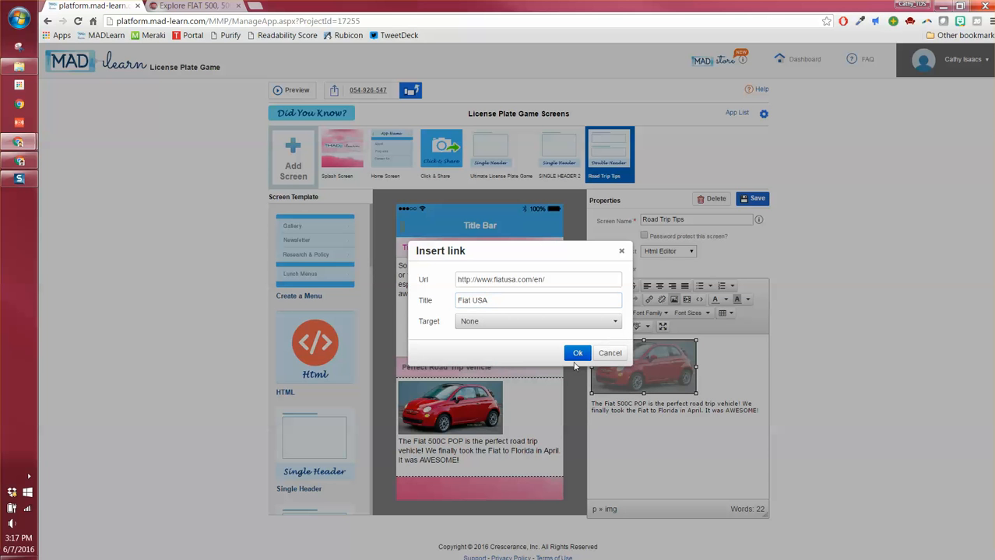
left_click(574, 363)
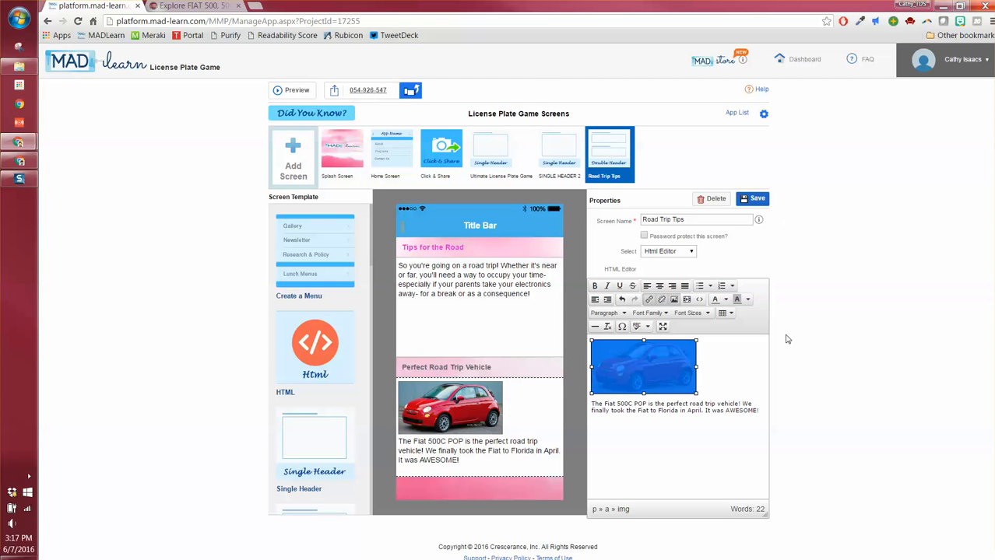
left_click(754, 200)
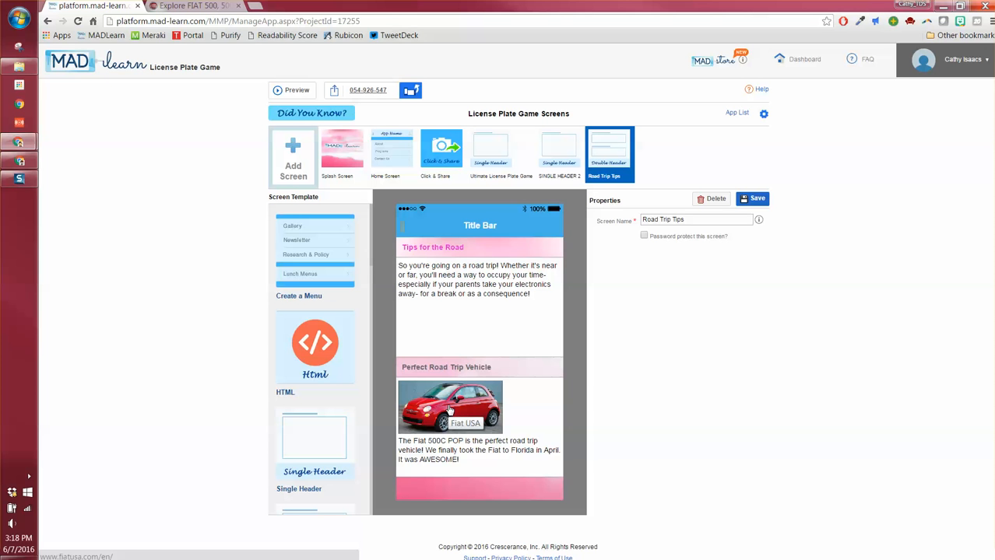
Step: Test the car image's link in the phone preview, return to the app editor, and reload it with form resubmission
left_click(449, 410)
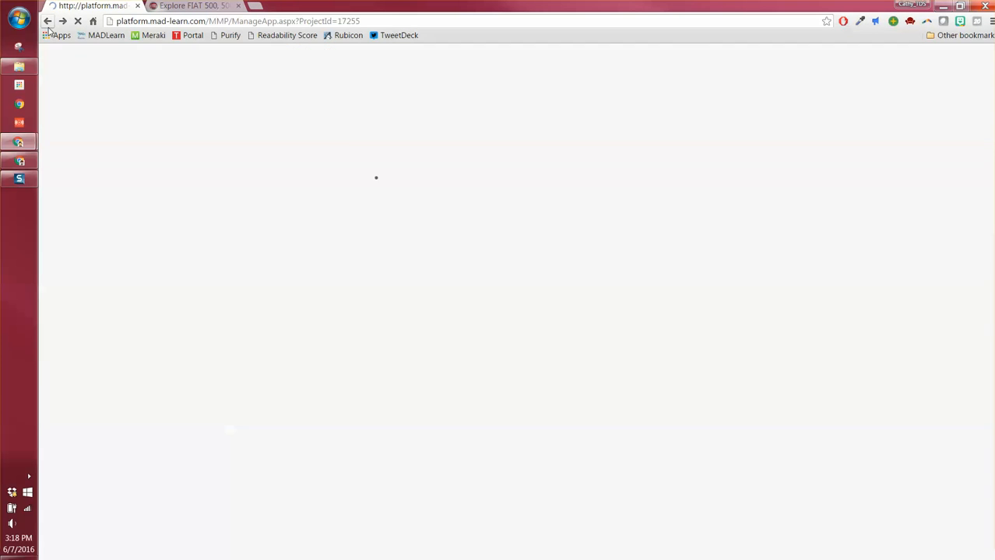
left_click(48, 21)
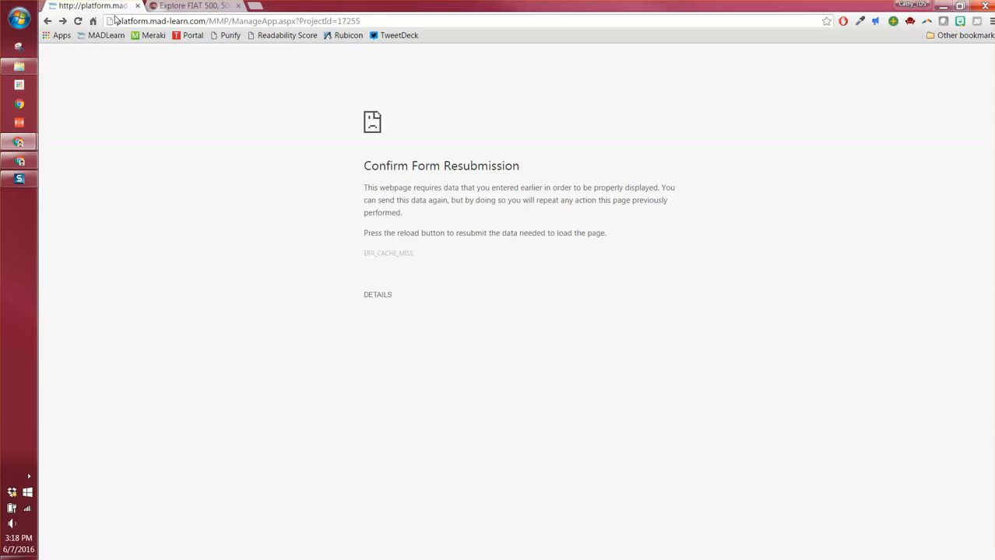
left_click(78, 21)
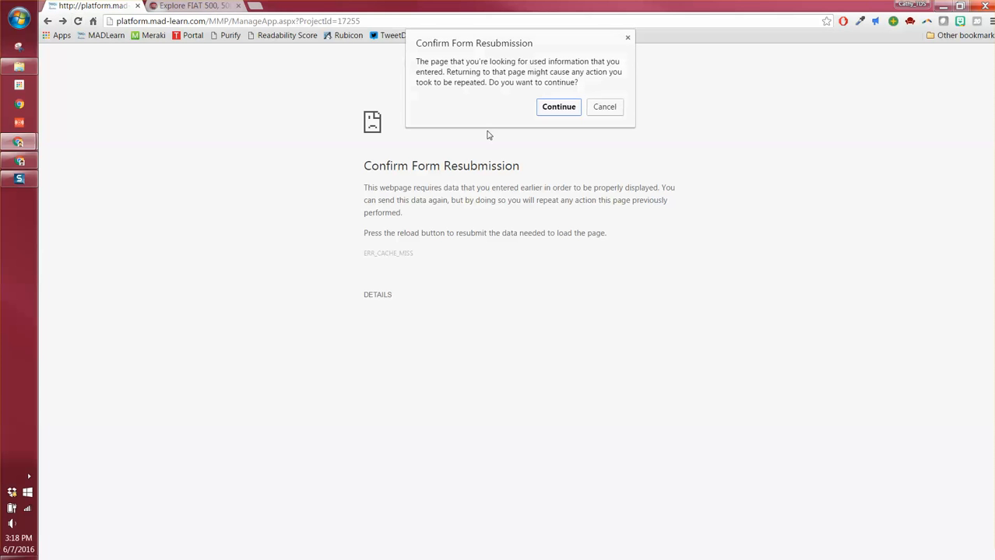
left_click(559, 109)
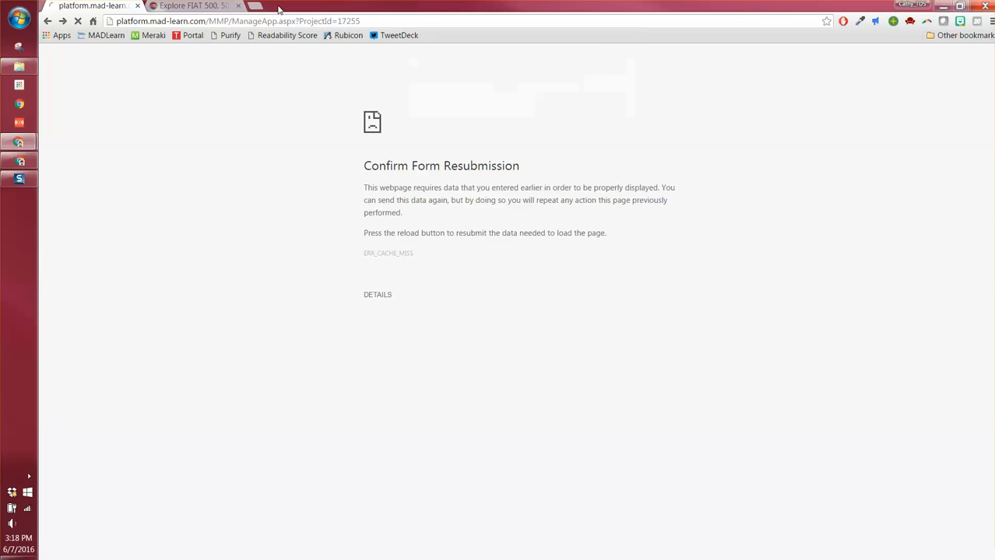
Step: Switch to the Fiat website and open the 2016 Fiat 500c model page
left_click(193, 6)
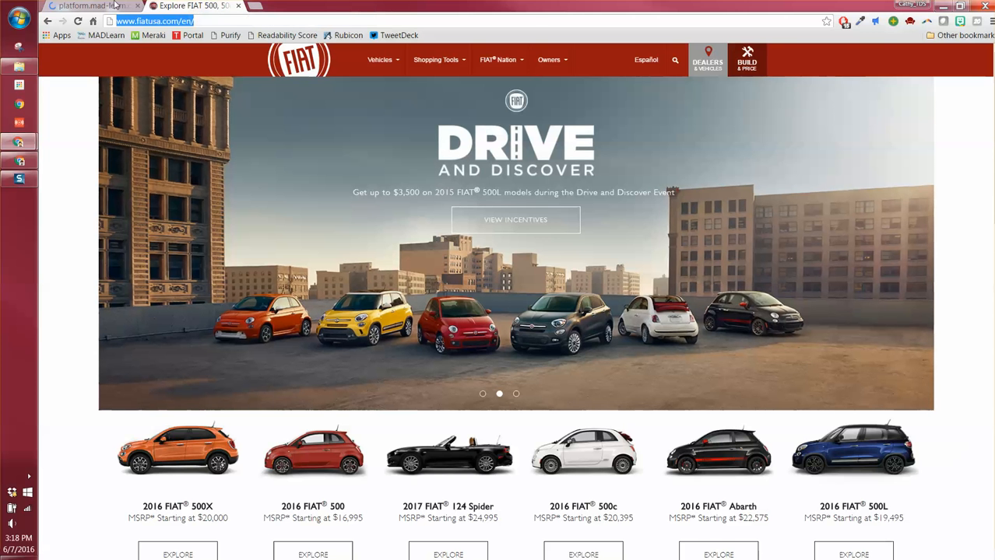
scroll(532, 491, "down", 1)
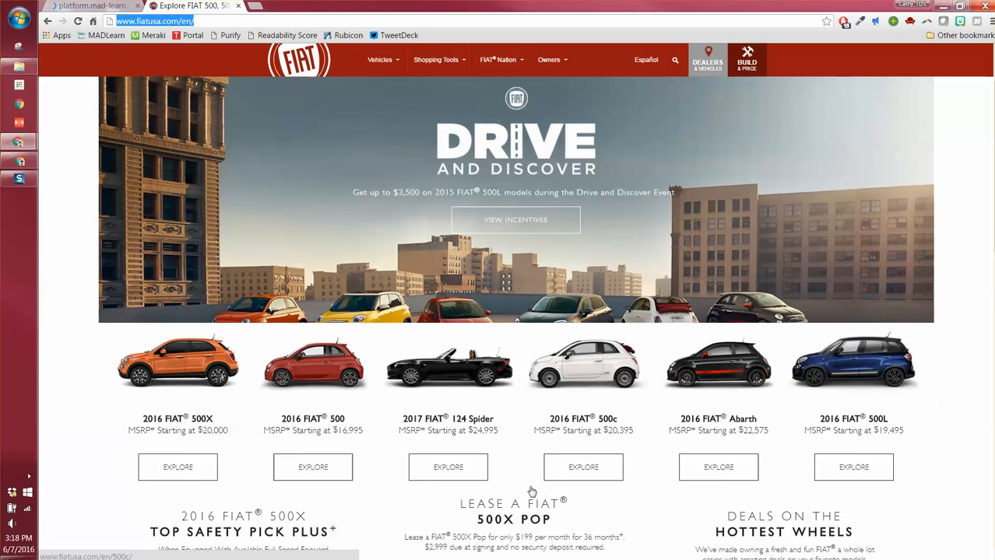
left_click(586, 366)
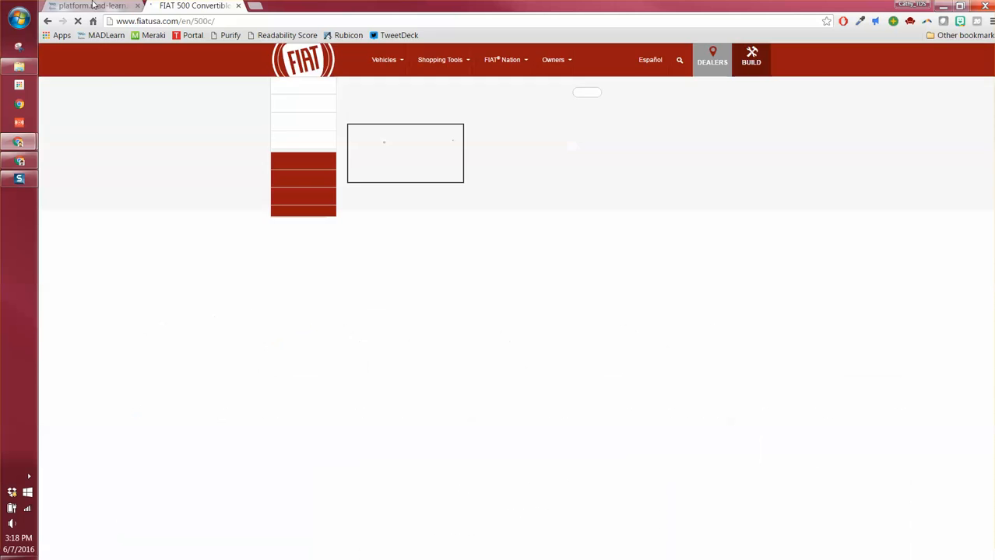
Step: Return to the app editor, enlarge the Perfect Road Trip Vehicle text editor, and start a link on "Fiat 500C POP"
left_click(101, 6)
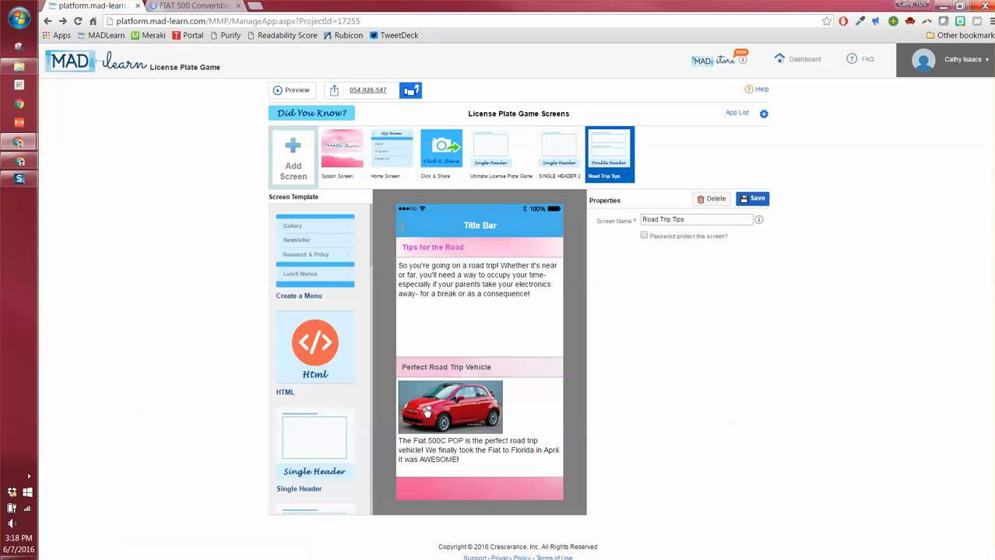
left_click(558, 407)
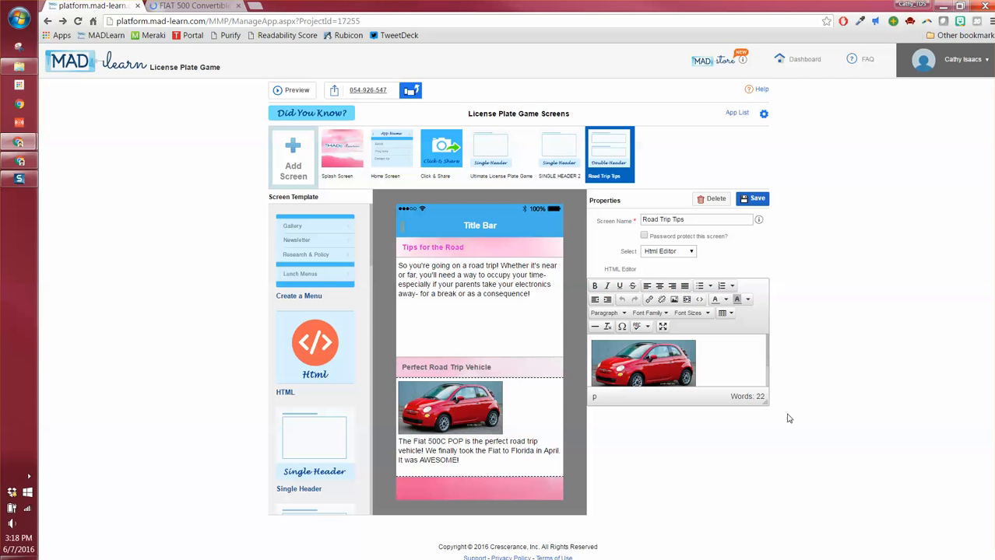
left_click_drag(762, 402, 739, 513)
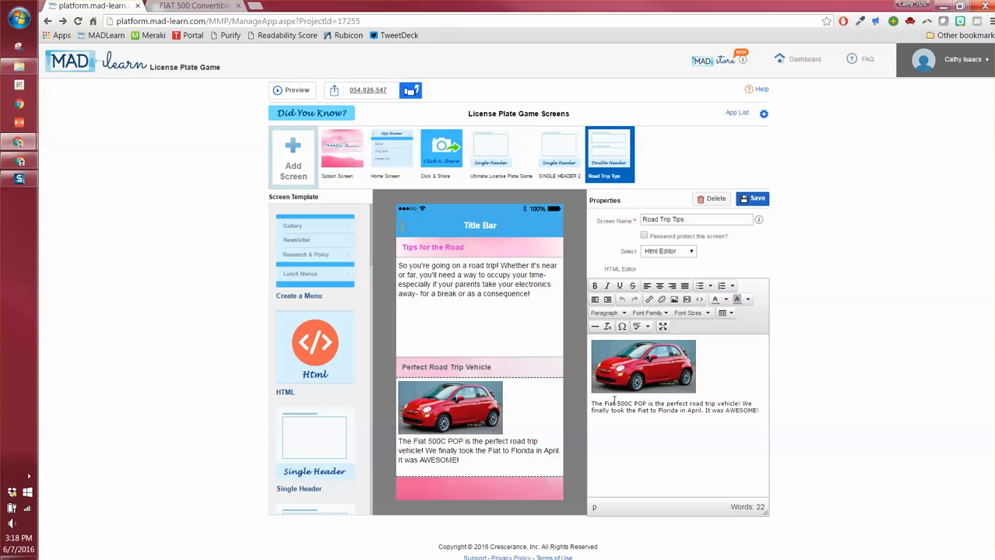
left_click_drag(605, 403, 645, 405)
left_click(648, 301)
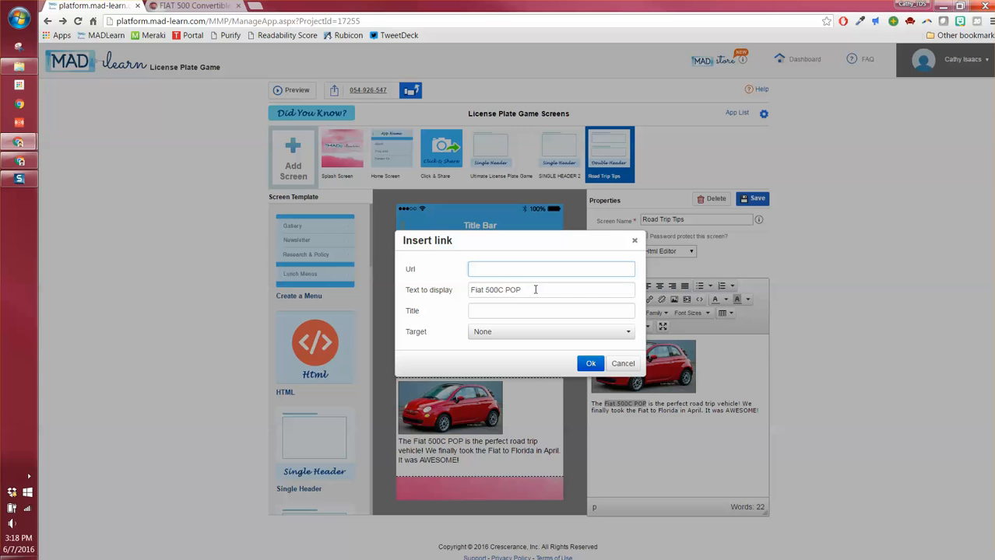
Step: Open the Pop model page on the Fiat website and copy its address for the app editor
left_click(184, 5)
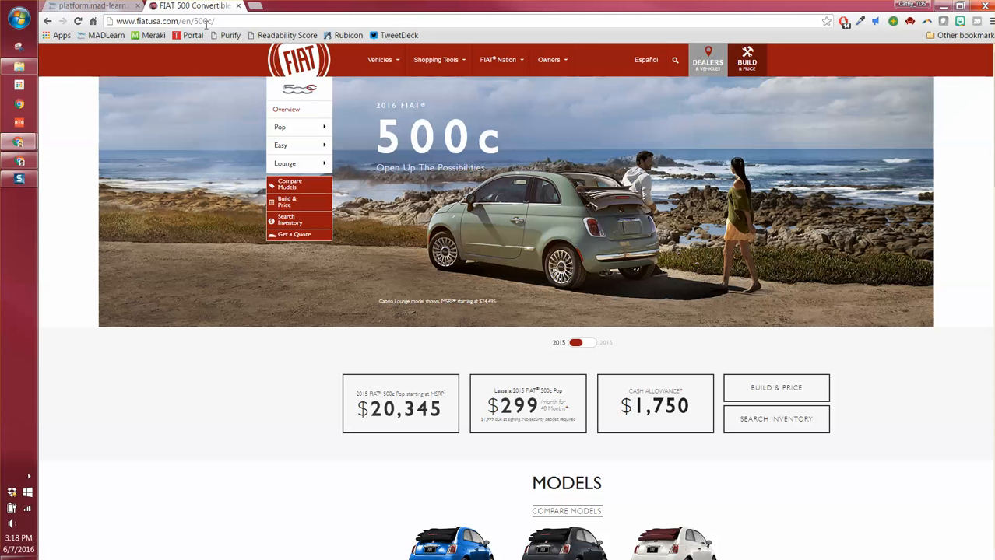
left_click(280, 127)
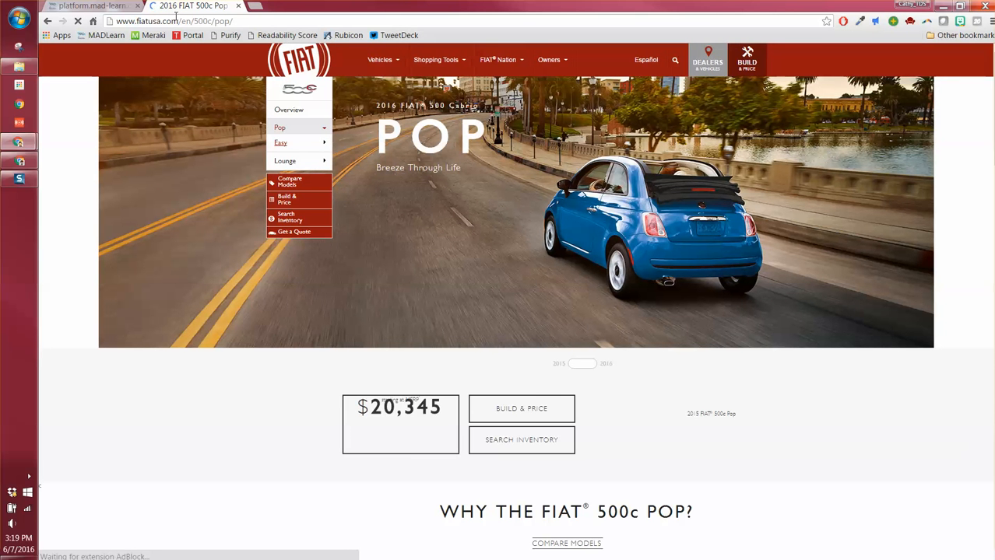
left_click(177, 22)
right_click(178, 22)
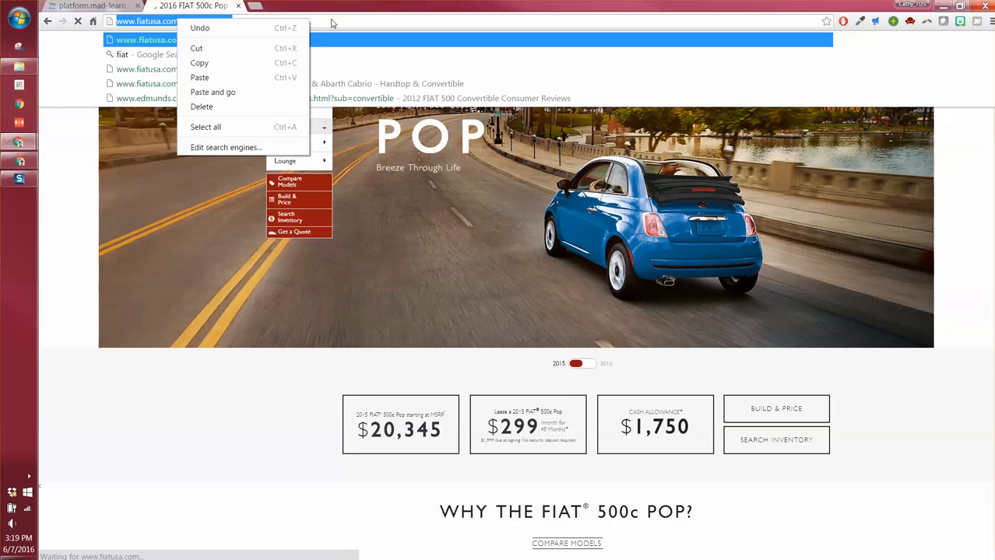
left_click(233, 63)
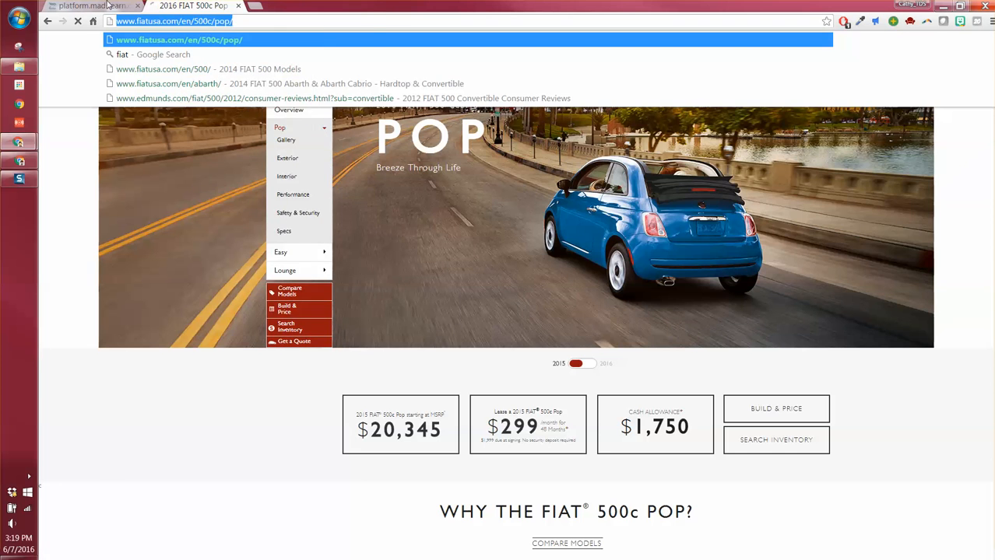
key("ctrl+shift+Tab")
right_click(504, 269)
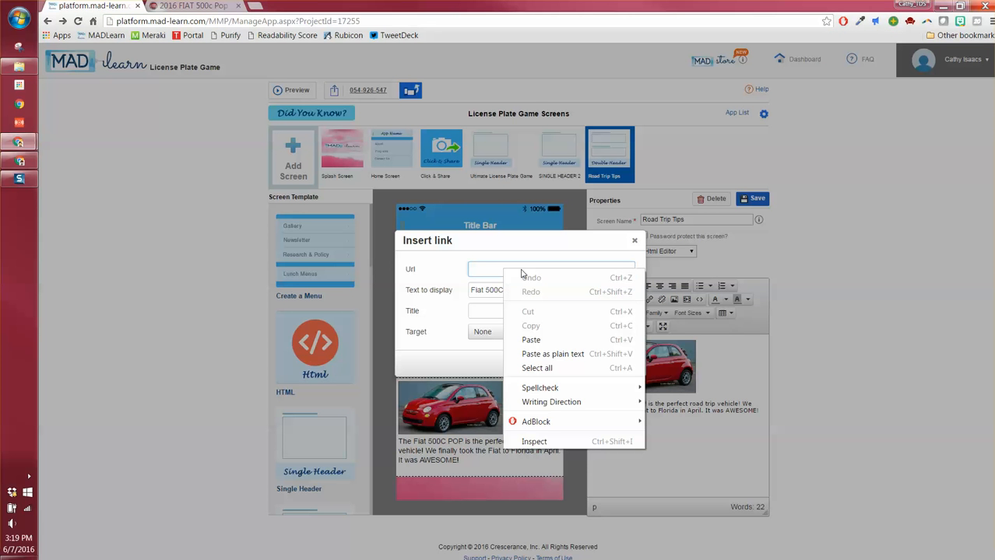
left_click(531, 340)
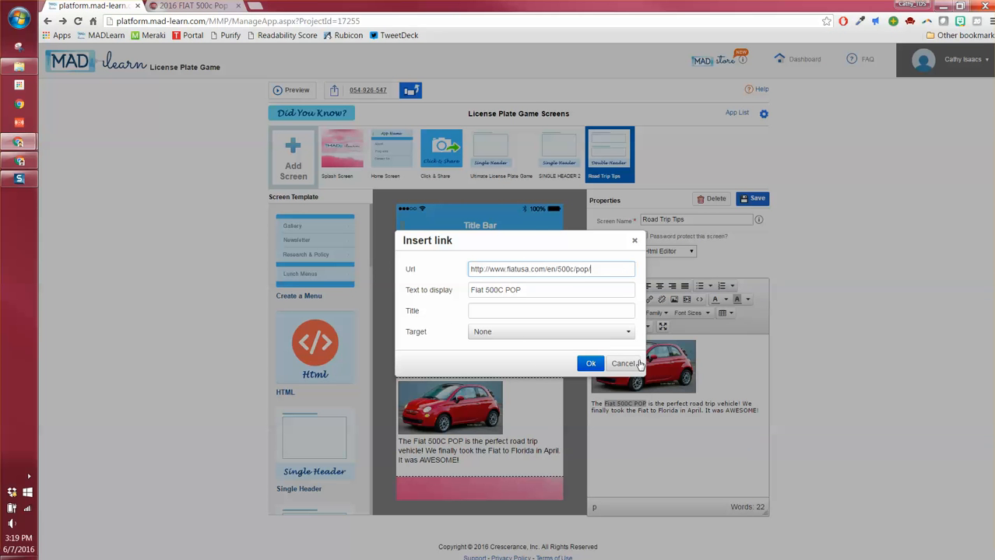
left_click(574, 334)
left_click(548, 365)
left_click(590, 364)
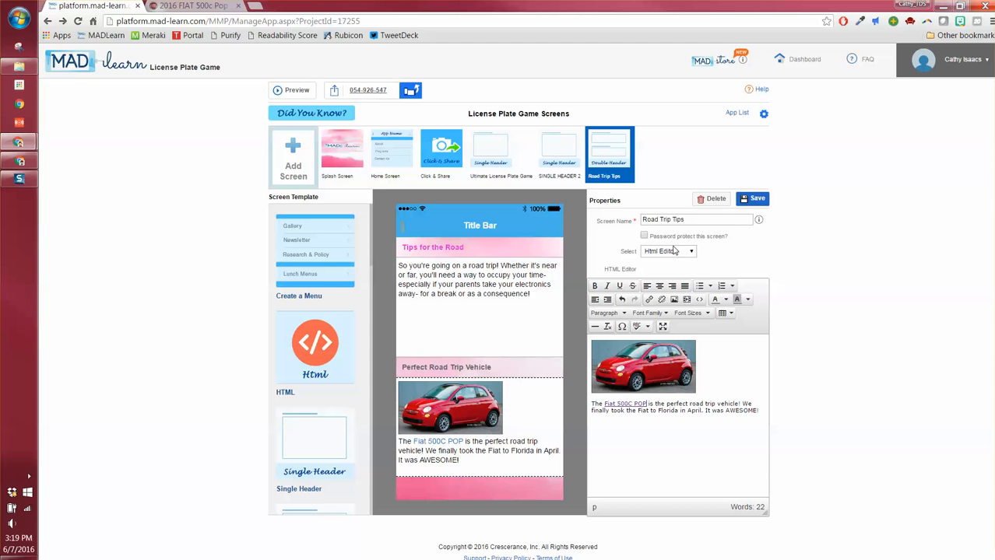
left_click(758, 200)
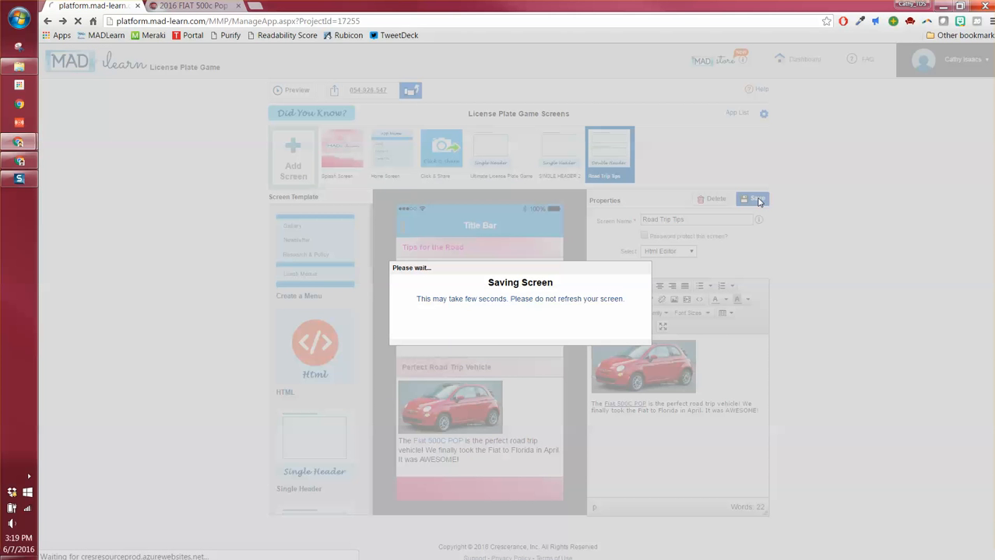